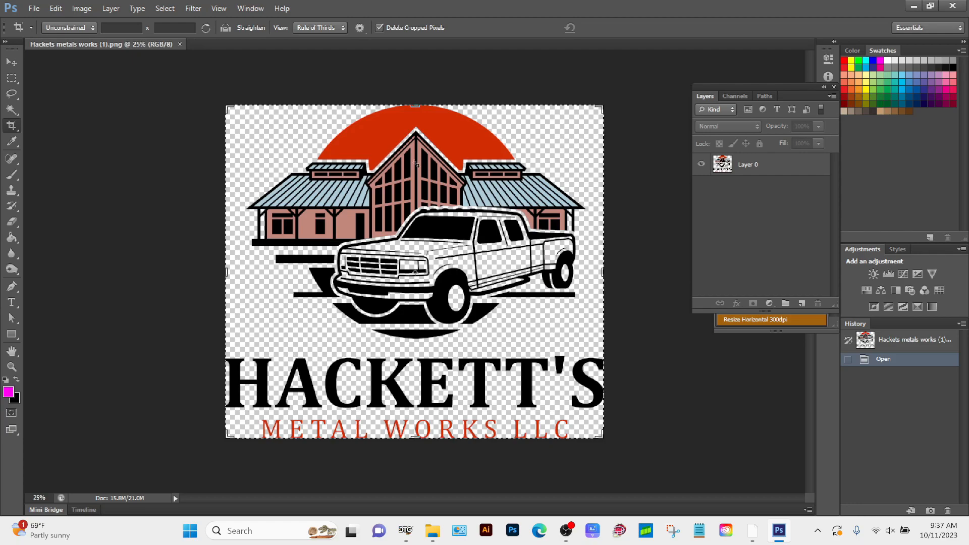
# Duplicate Layer 0 and hide the original layer beneath the copy
pyautogui.click(12, 109)
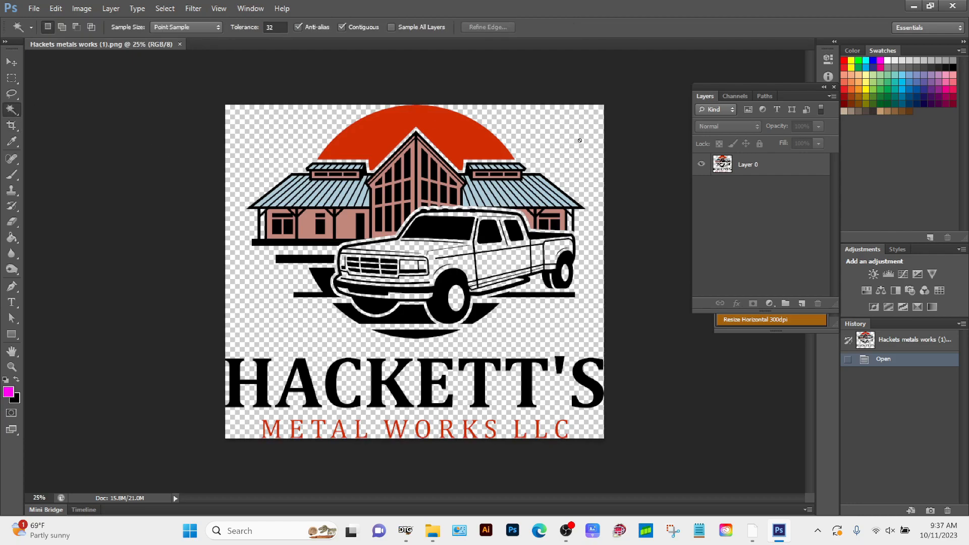
pyautogui.click(776, 167)
pyautogui.moveTo(780, 167); pyautogui.dragTo(802, 303)
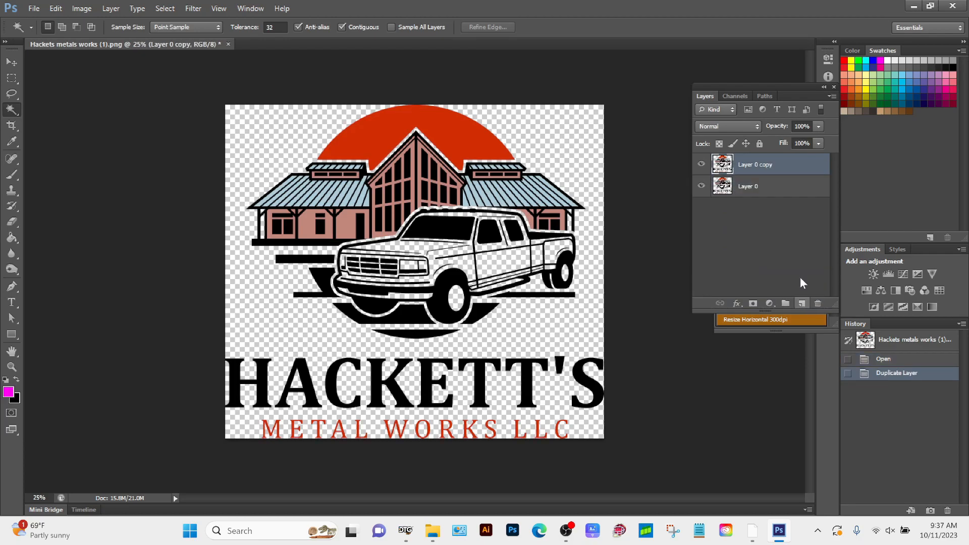
pyautogui.click(701, 186)
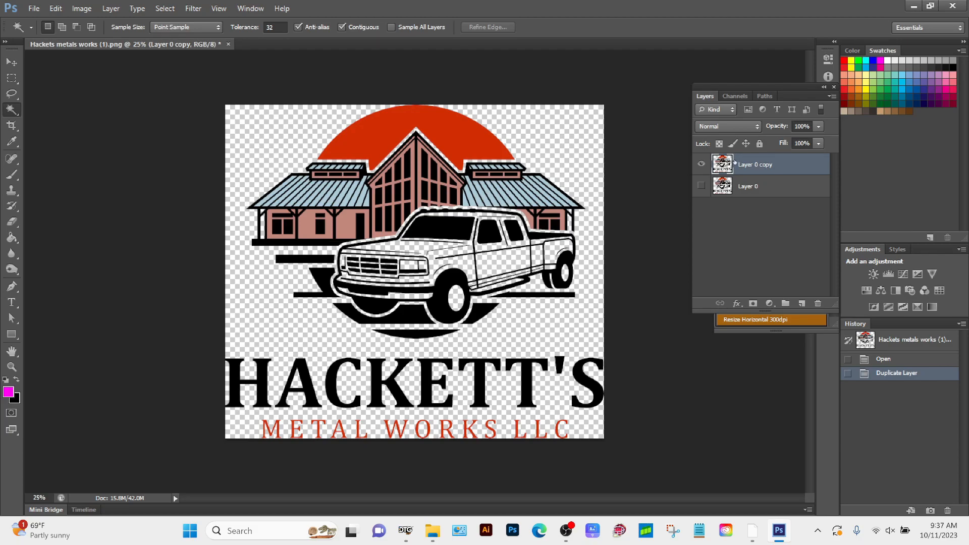
# Apply a Color Overlay layer style in magenta ff00d2 to Layer 0 copy
pyautogui.doubleClick(795, 170)
pyautogui.click(609, 281)
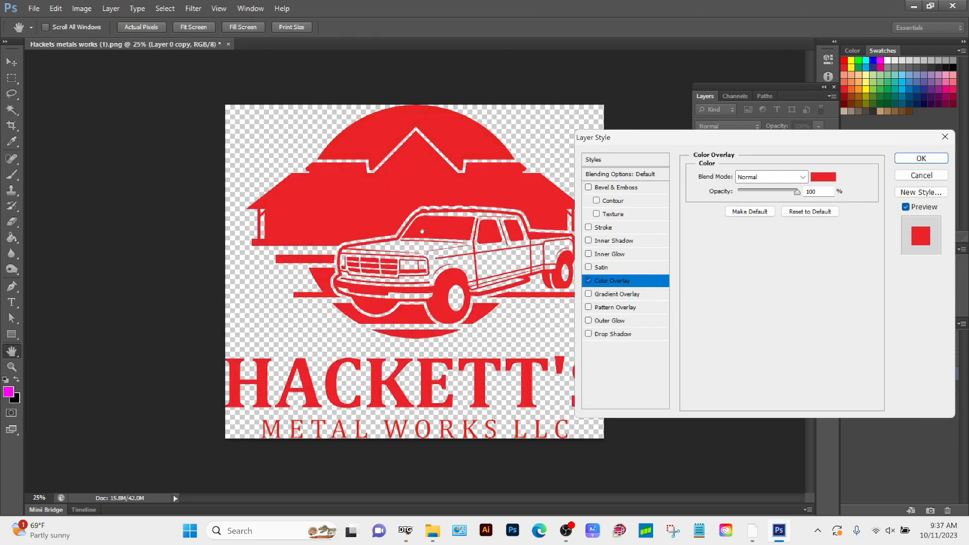
pyautogui.click(823, 177)
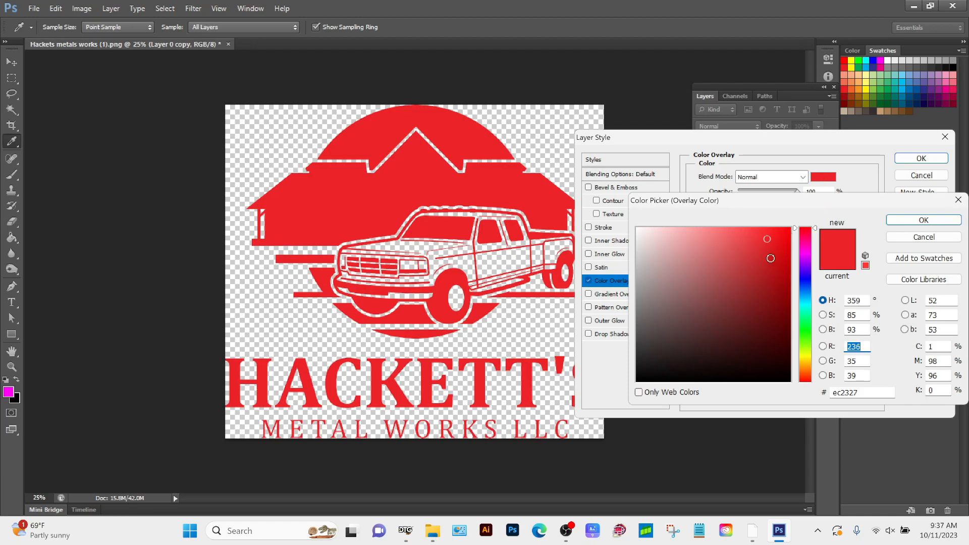
pyautogui.moveTo(773, 259); pyautogui.dragTo(675, 232)
pyautogui.moveTo(803, 271); pyautogui.dragTo(808, 250)
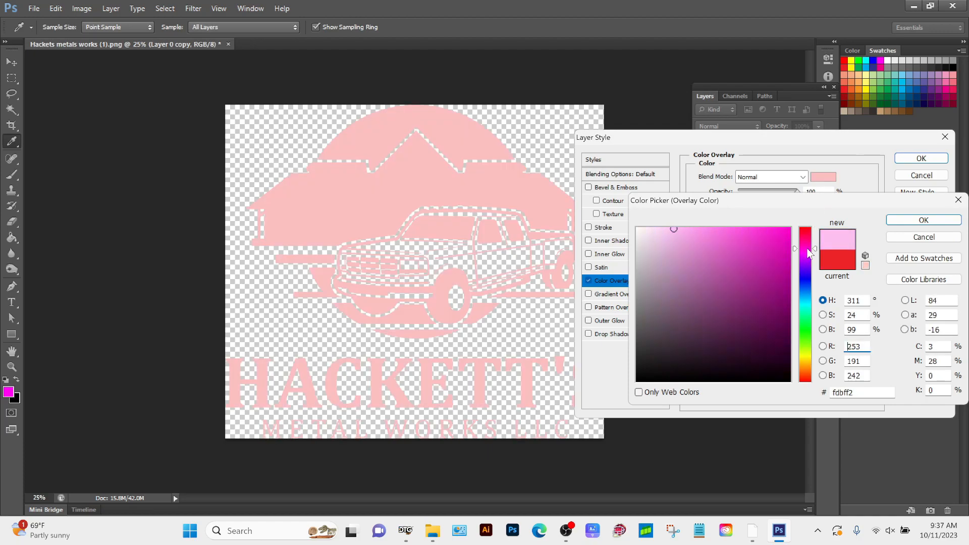
pyautogui.click(789, 228)
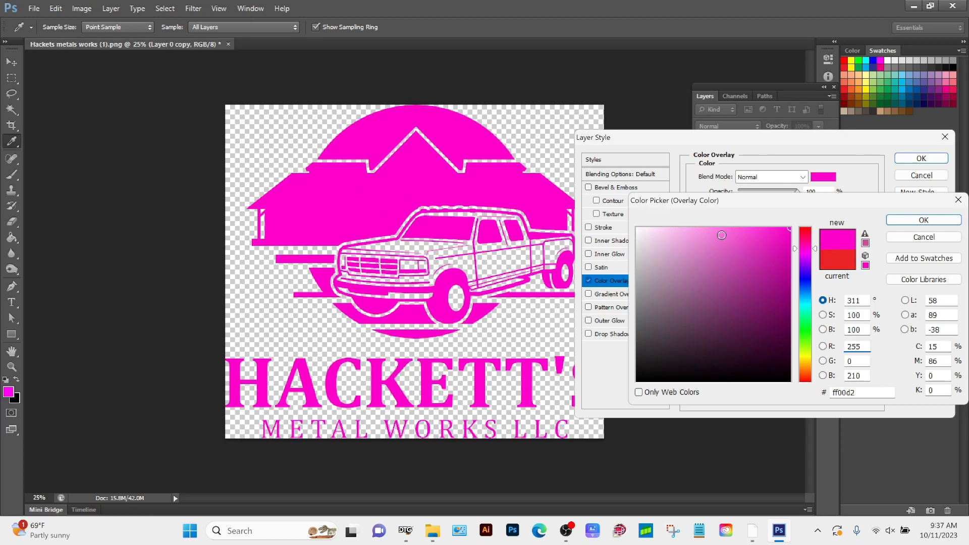
pyautogui.click(722, 233)
pyautogui.click(741, 228)
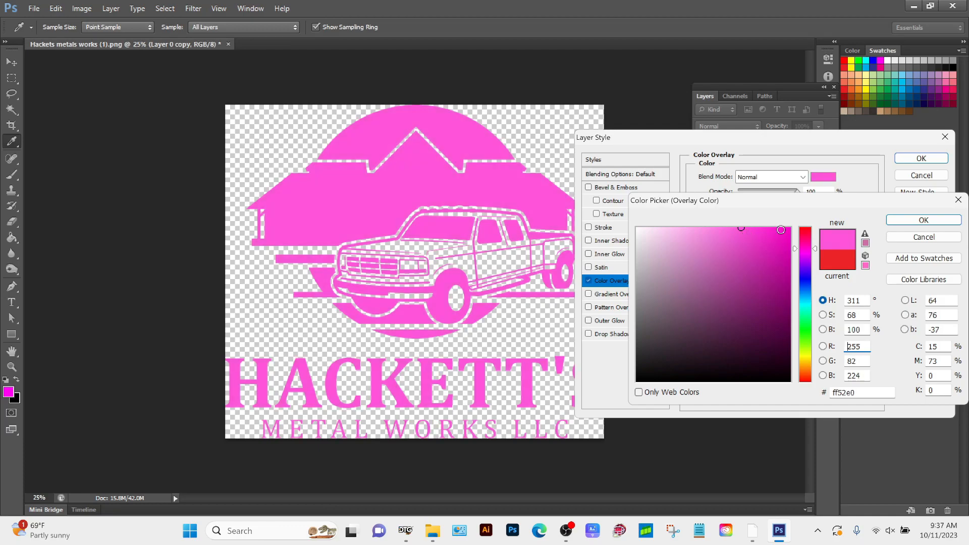
pyautogui.click(790, 228)
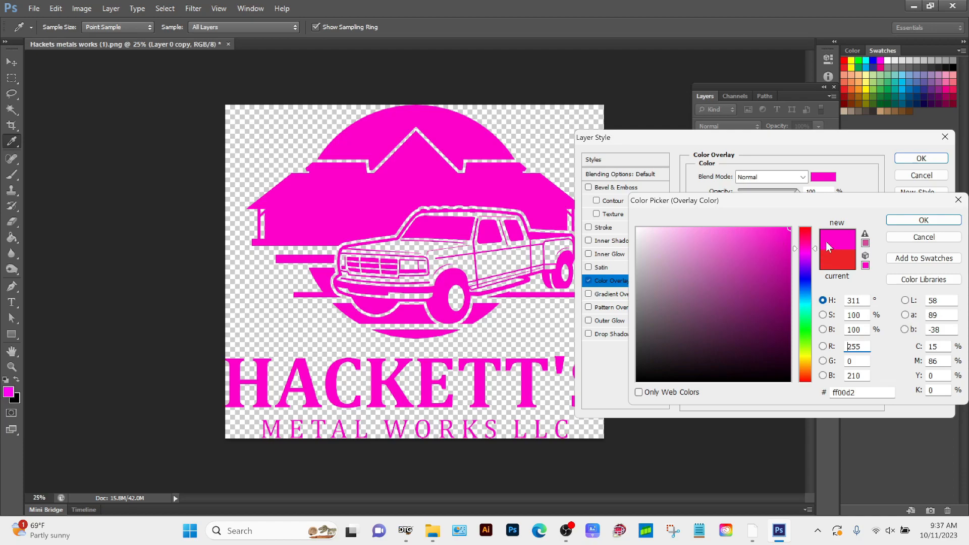
pyautogui.click(915, 222)
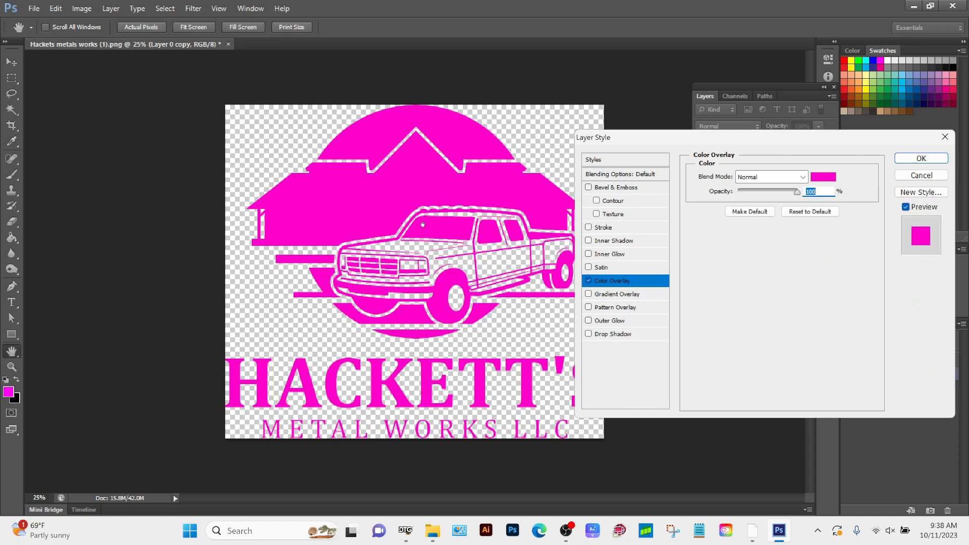
pyautogui.click(921, 158)
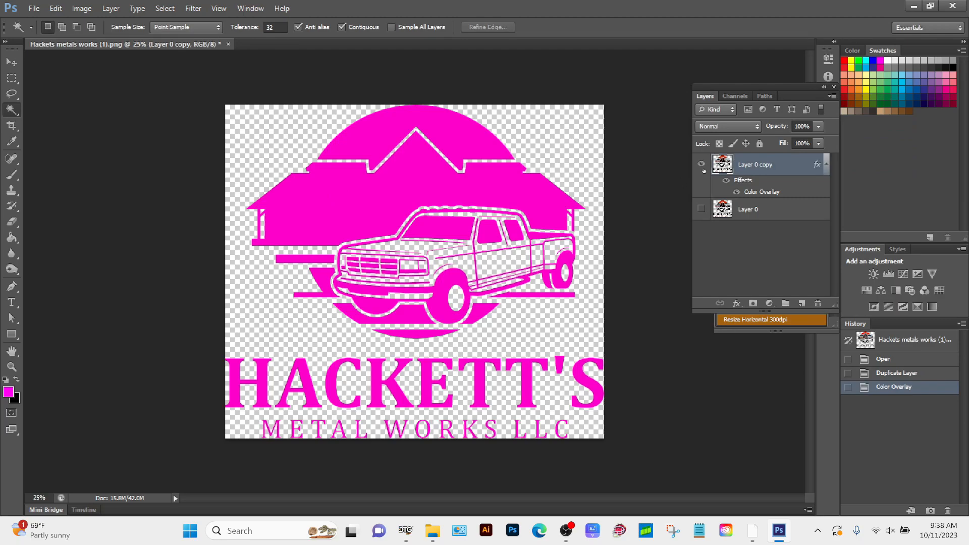
# Show Layer 0 and switch the magenta copy off and on to compare it with the original artwork
pyautogui.click(701, 209)
pyautogui.click(701, 164)
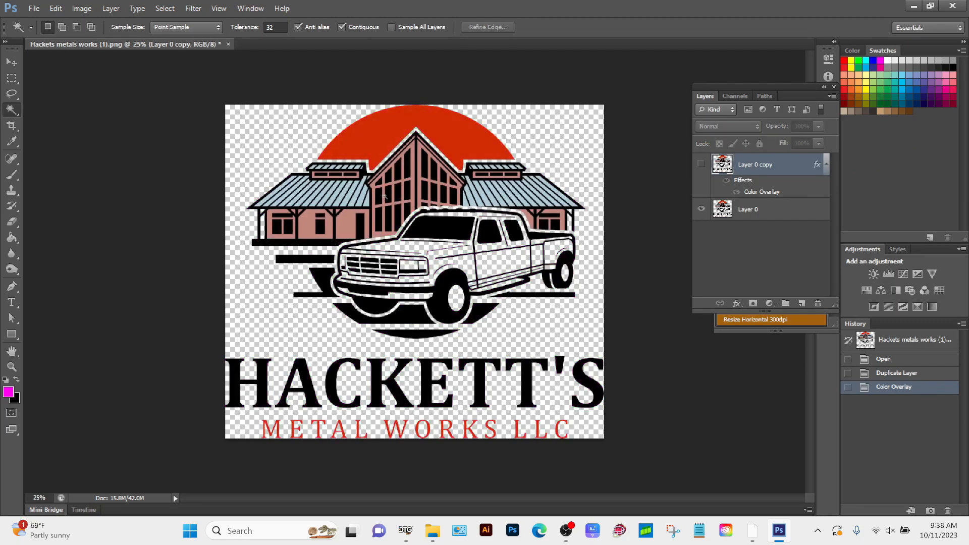
pyautogui.click(701, 164)
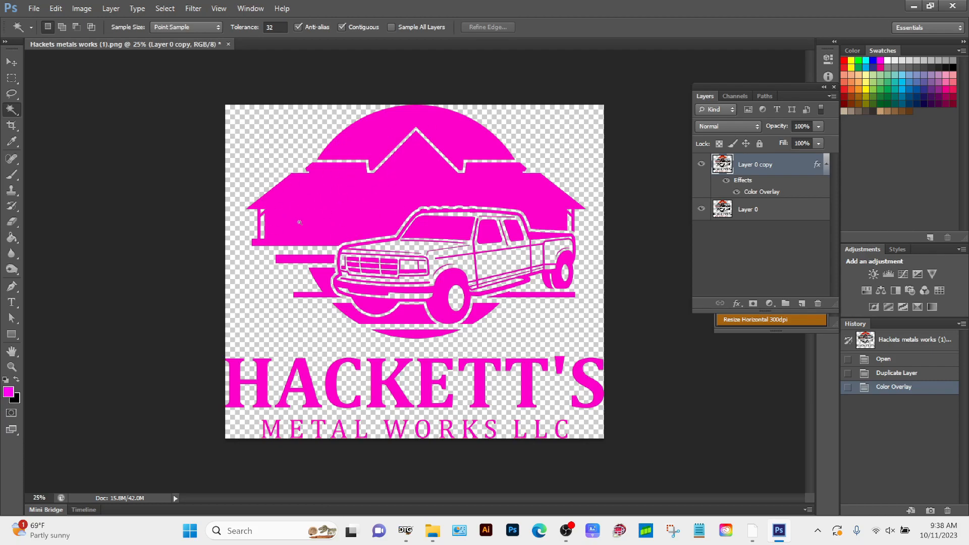
# Add the magenta foreground colour ff00ff to the swatches under the name Swatch 1
pyautogui.click(9, 393)
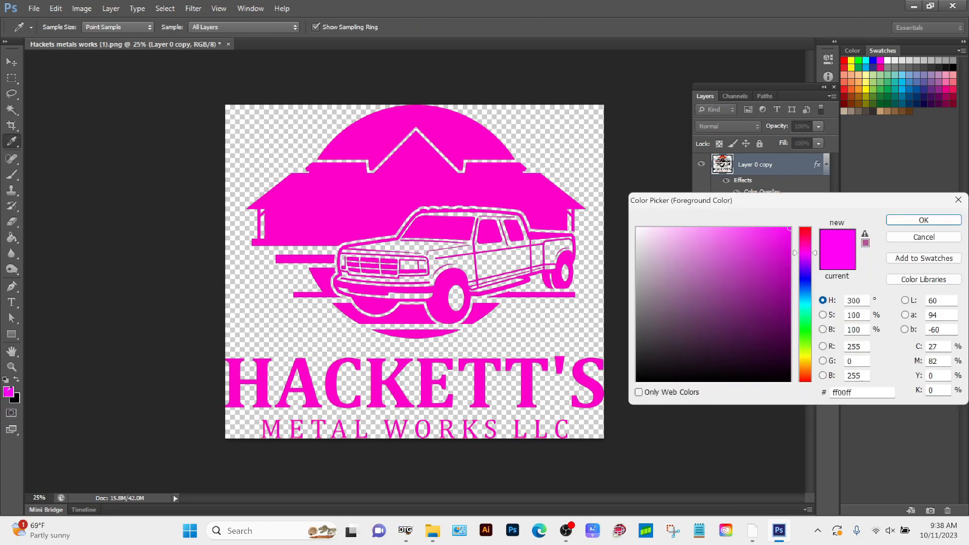
pyautogui.click(945, 258)
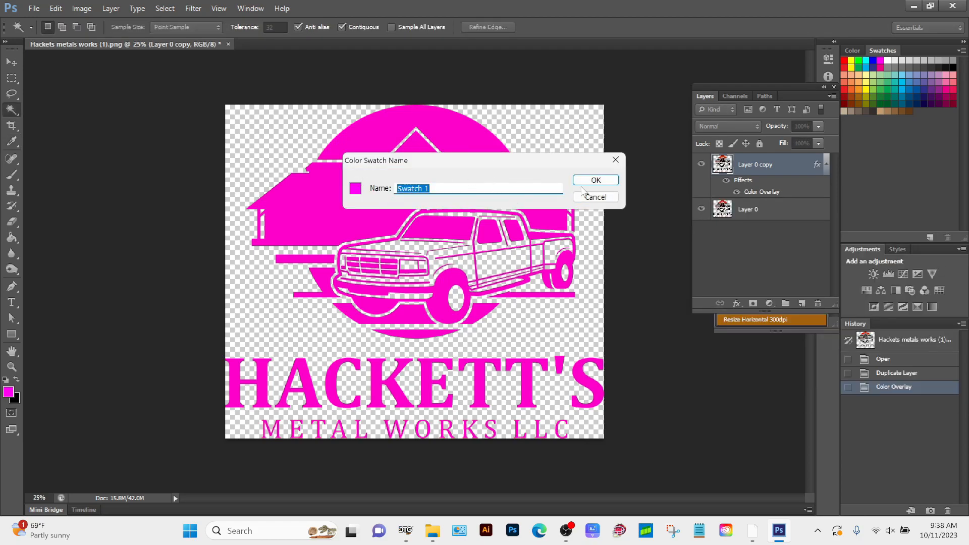
pyautogui.click(594, 181)
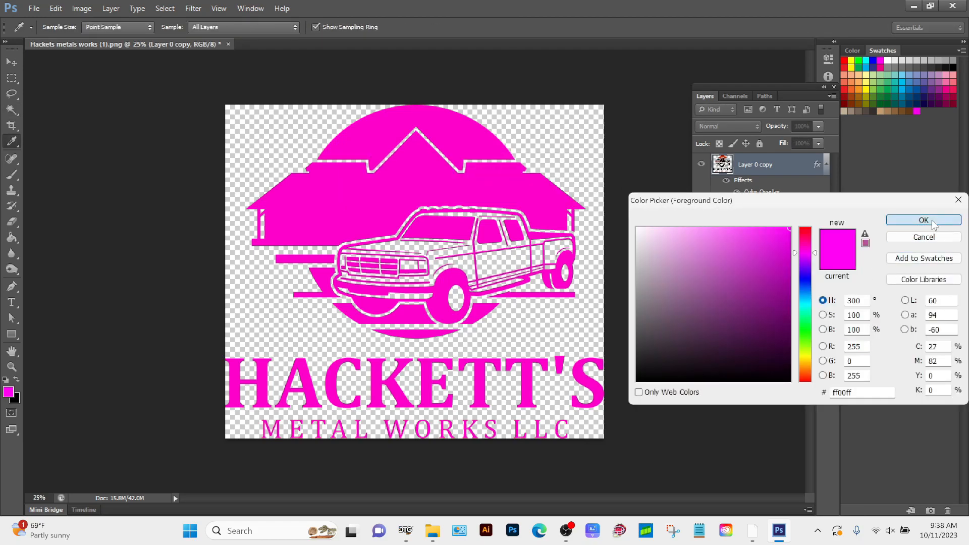
pyautogui.click(914, 224)
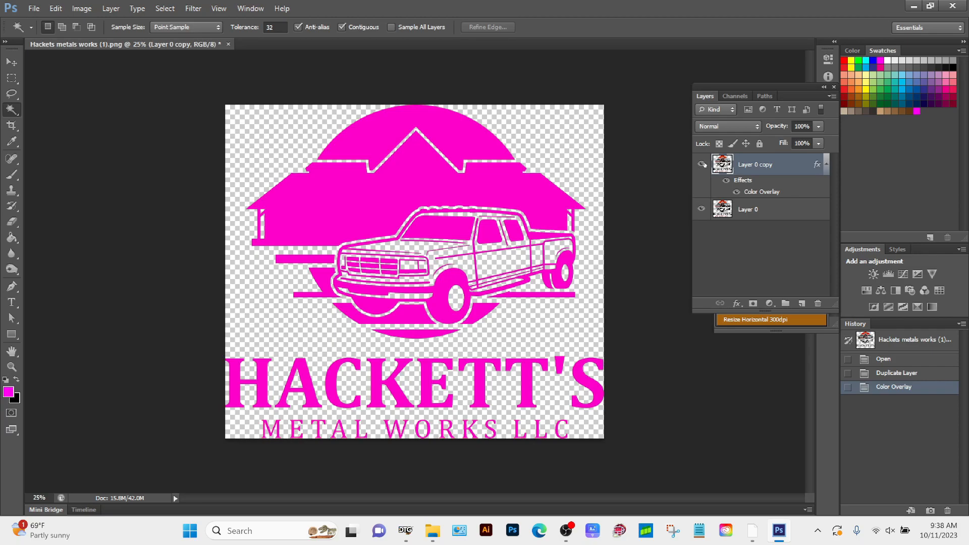
# Hide the magenta overlay layer, make another duplicate of Layer 0, and hide the original
pyautogui.click(702, 165)
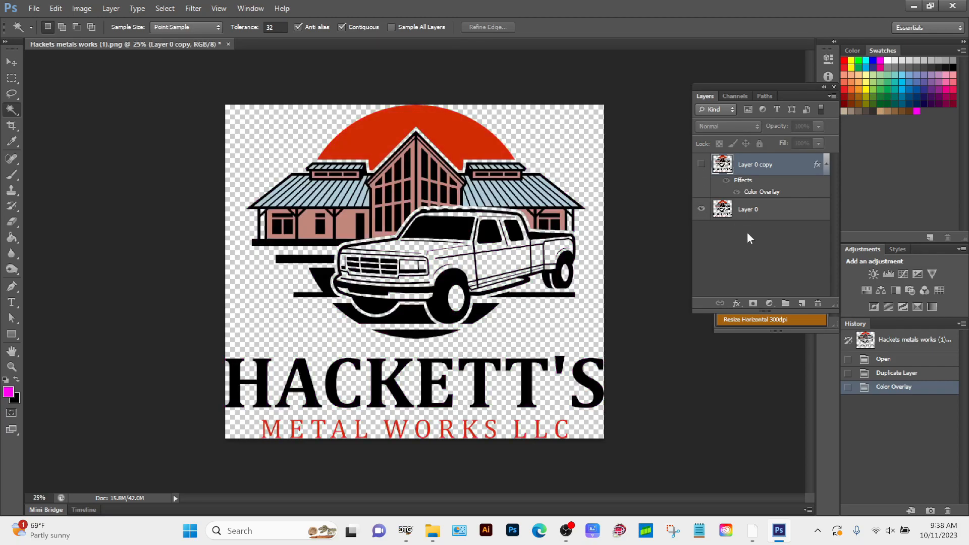
pyautogui.click(773, 210)
pyautogui.moveTo(773, 209); pyautogui.dragTo(802, 304)
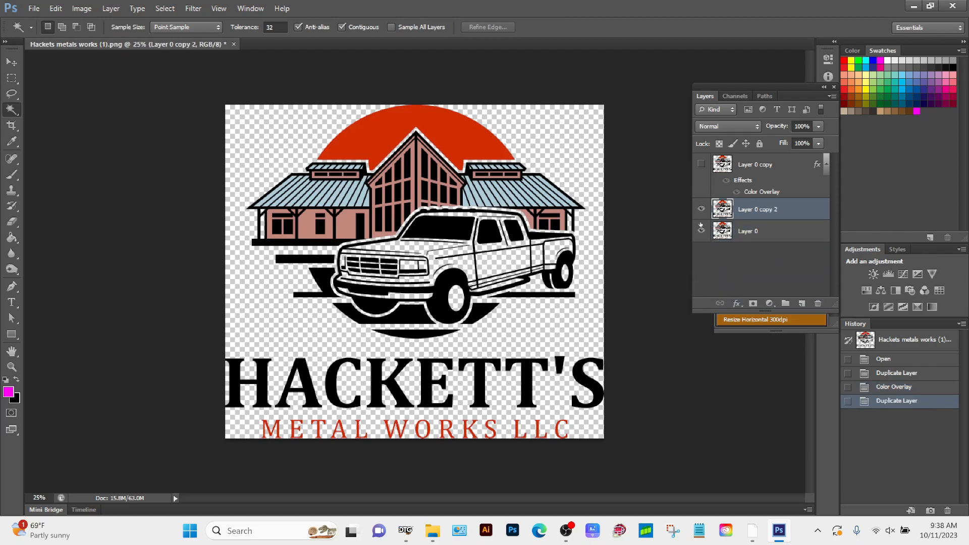
pyautogui.click(701, 230)
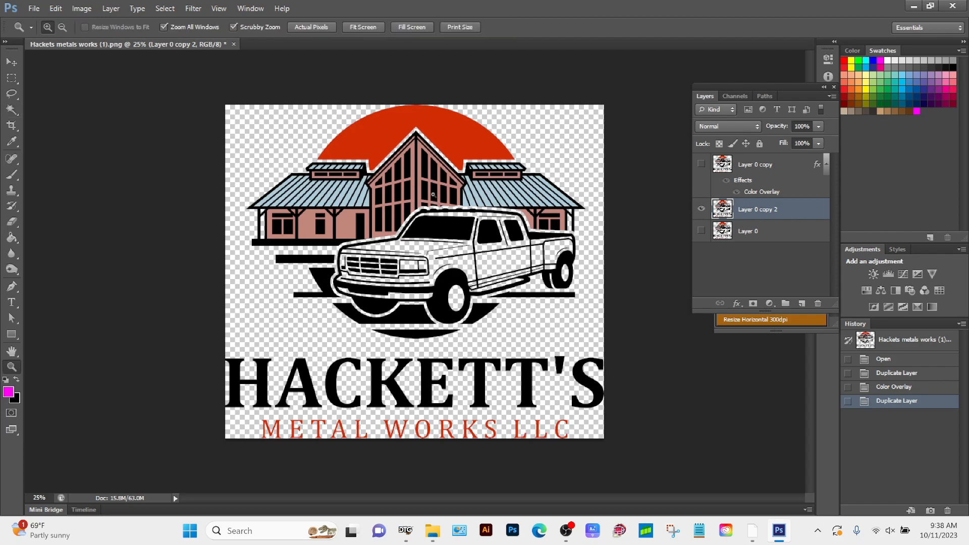
# Select all light-blue roof panels on Layer 0 copy 2 with the Magic Wand and Similar, and cut them to a new layer
pyautogui.press('z')
pyautogui.click(454, 206)
pyautogui.click(461, 242)
pyautogui.moveTo(417, 290); pyautogui.dragTo(431, 246)
pyautogui.moveTo(47, 145); pyautogui.dragTo(74, 145)
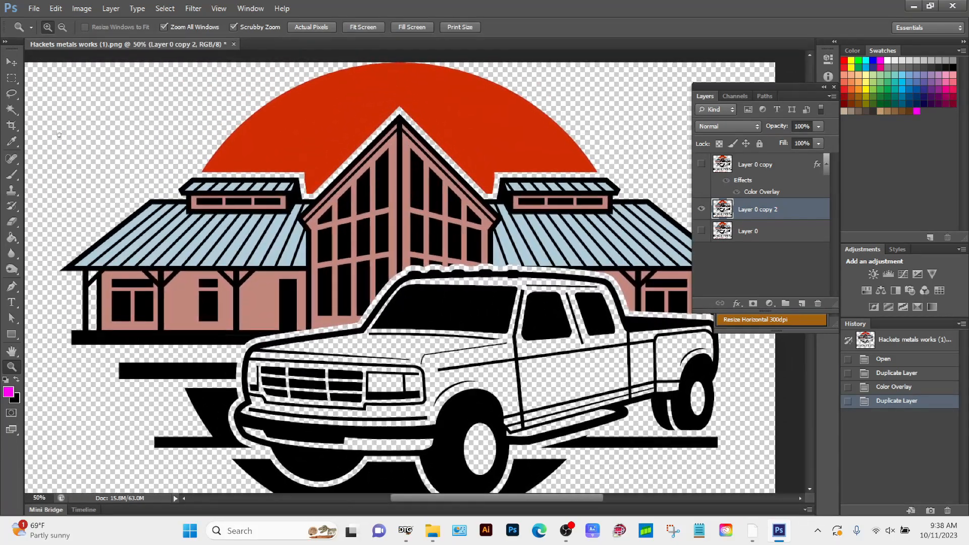
pyautogui.click(12, 110)
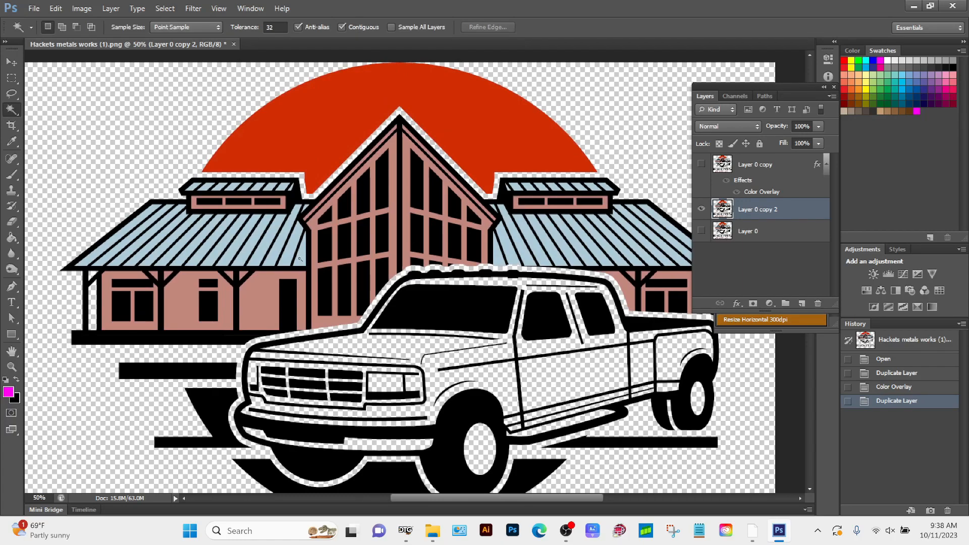
pyautogui.click(300, 259)
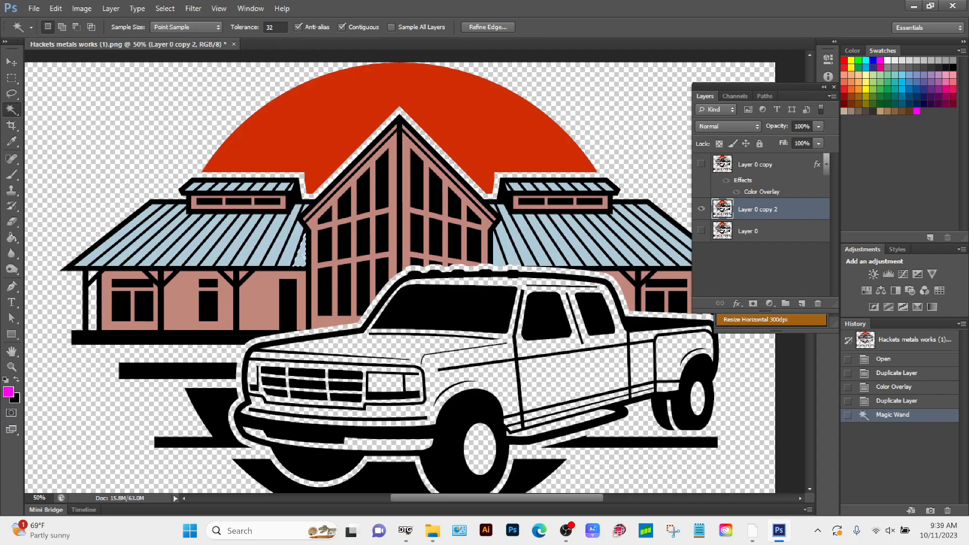
pyautogui.click(165, 8)
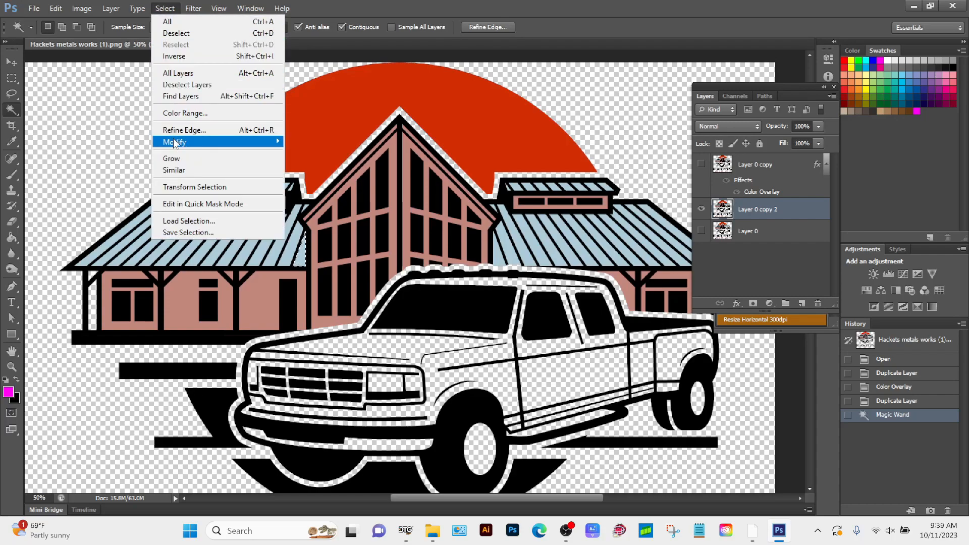
pyautogui.click(173, 169)
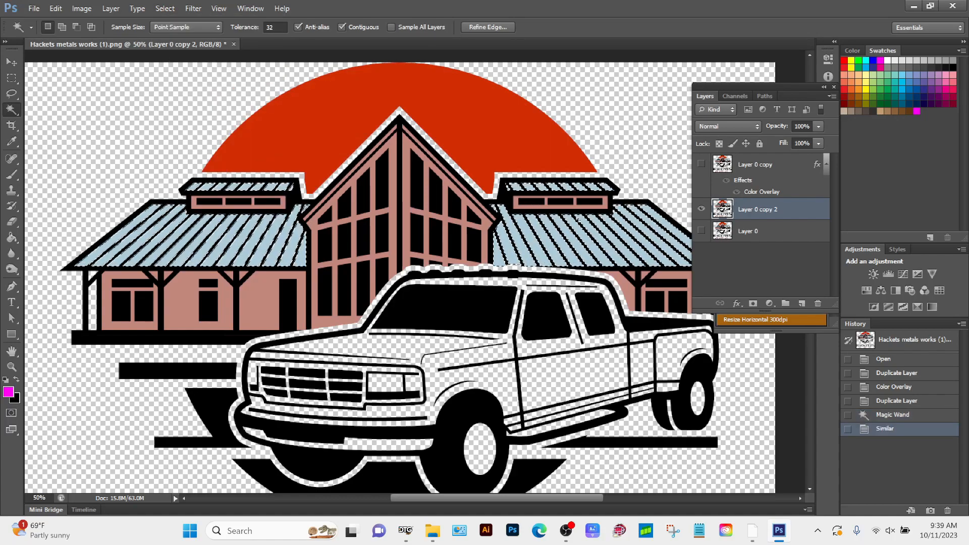
pyautogui.rightClick(279, 236)
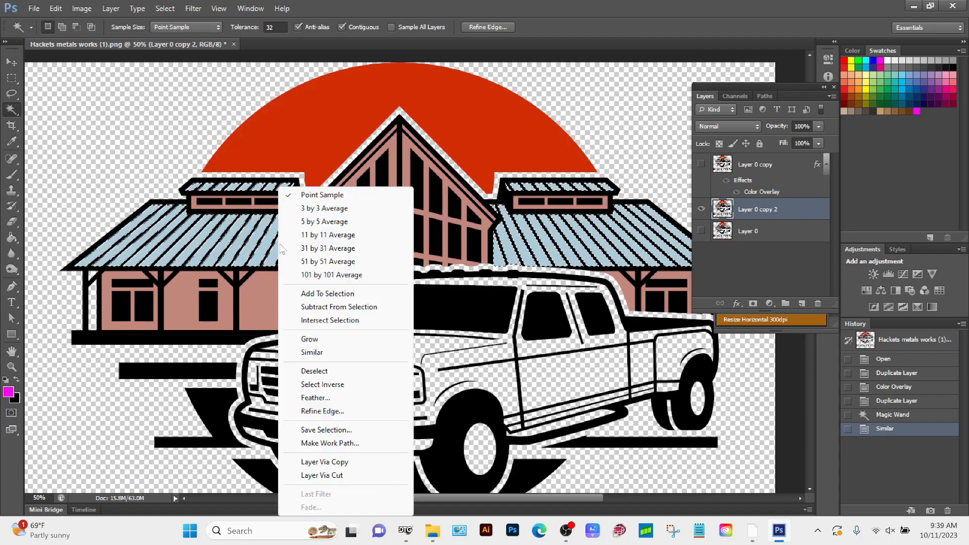
pyautogui.click(338, 476)
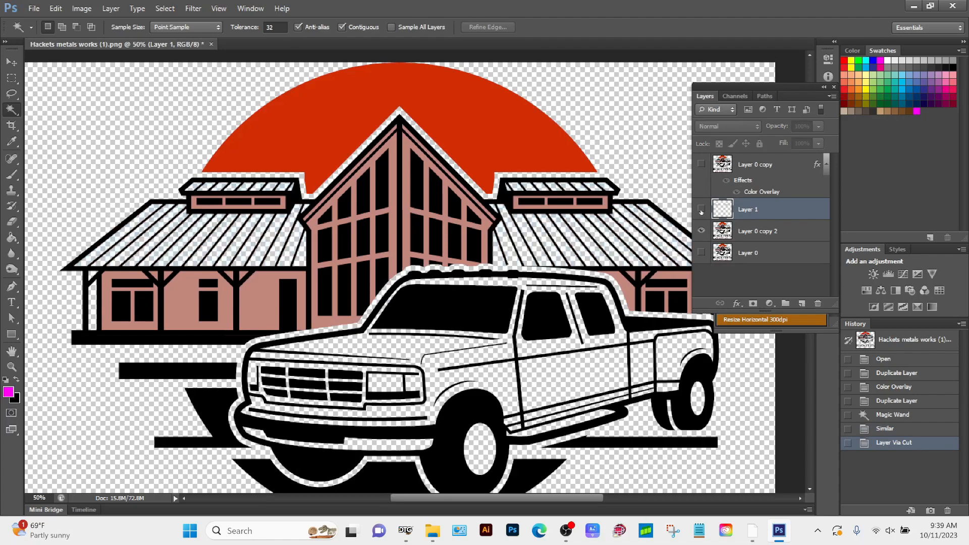
# Toggle the visibility of the separated blue roof layer to check the cut, and leave it hidden
pyautogui.click(701, 210)
pyautogui.click(701, 211)
pyautogui.click(701, 210)
pyautogui.click(701, 210)
pyautogui.click(701, 210)
pyautogui.click(701, 210)
pyautogui.click(701, 210)
pyautogui.click(701, 210)
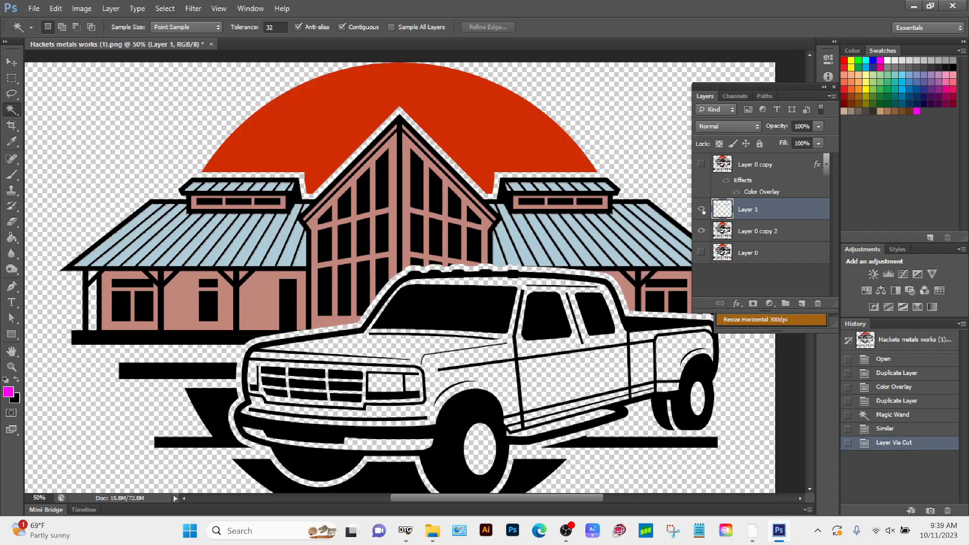
pyautogui.click(701, 210)
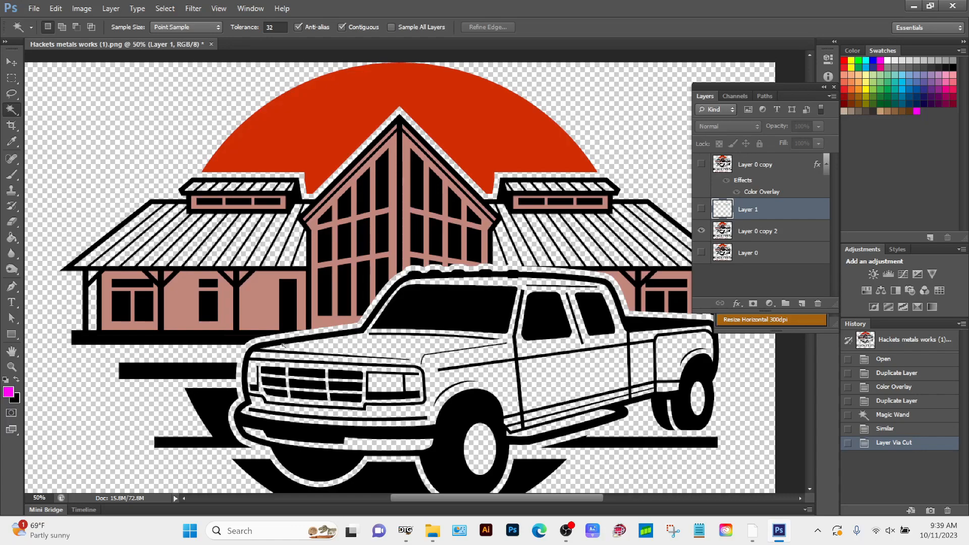
# Make Layer 0 copy 2 the active layer and clear the stray selection of the transparent areas
pyautogui.click(178, 289)
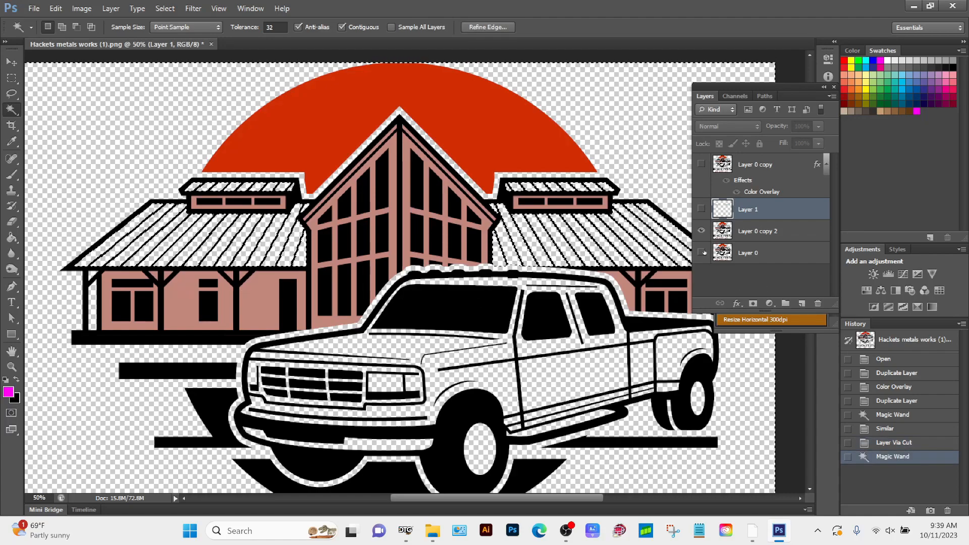
pyautogui.click(773, 230)
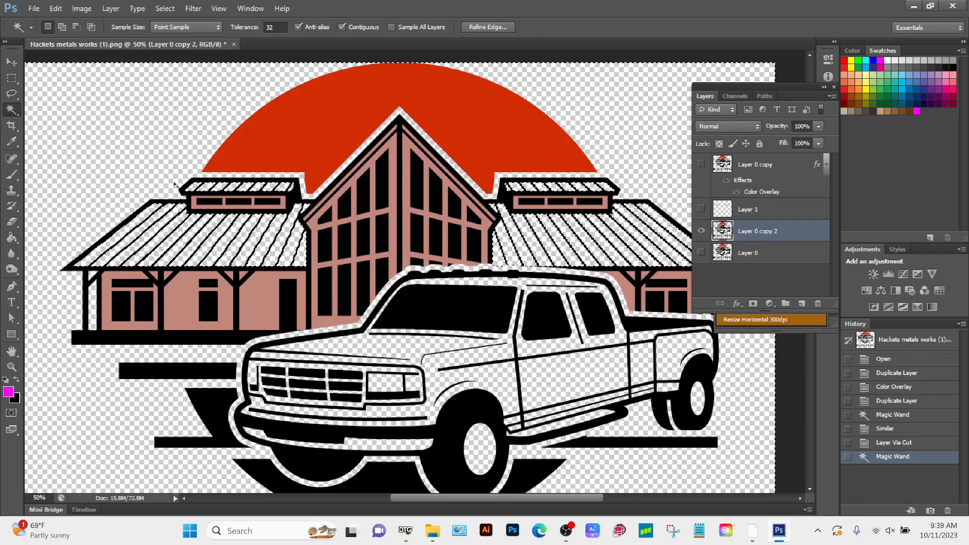
pyautogui.hotkey('ctrl', 'd')
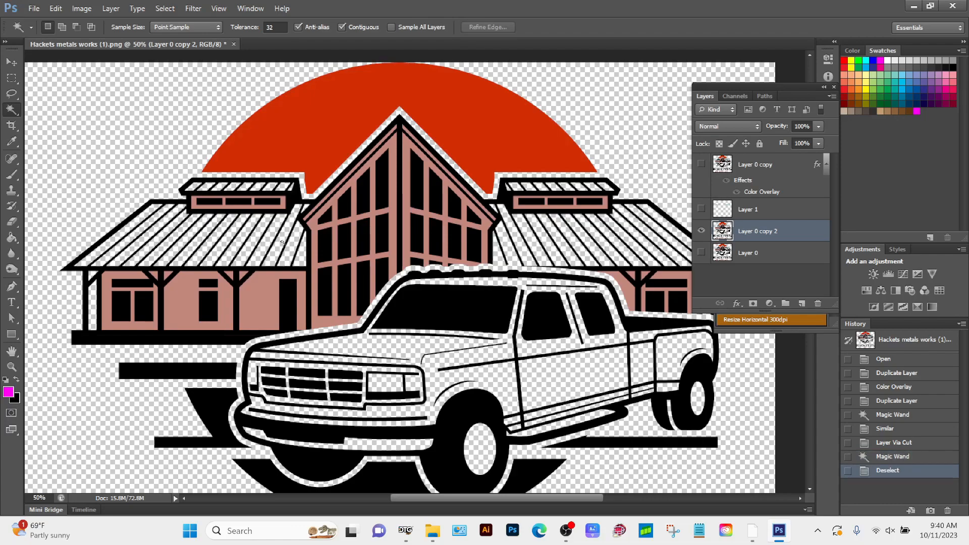
# Select all dusty-pink wall areas on Layer 0 copy 2 with the Magic Wand and Similar, delete them, and clear the selection
pyautogui.click(257, 296)
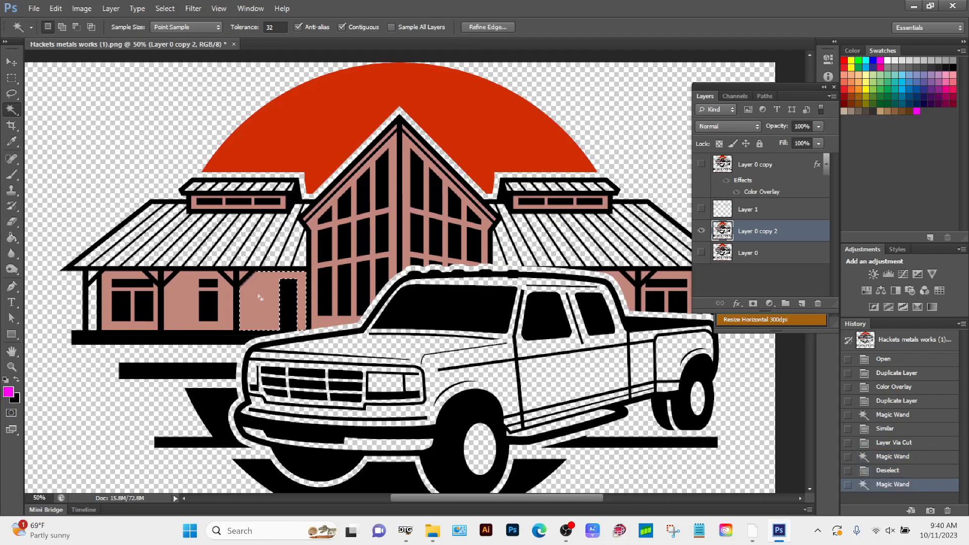
pyautogui.click(167, 9)
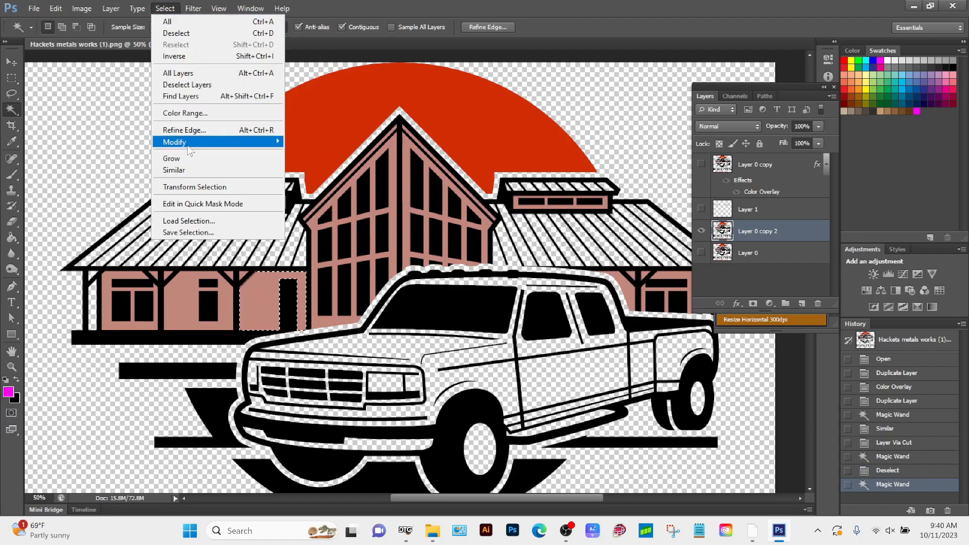
pyautogui.moveTo(181, 144)
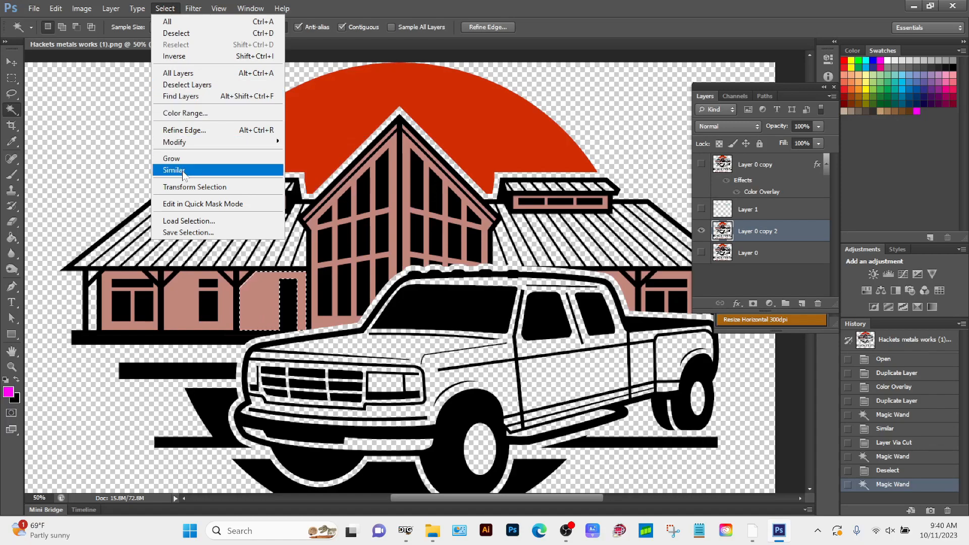
pyautogui.click(224, 173)
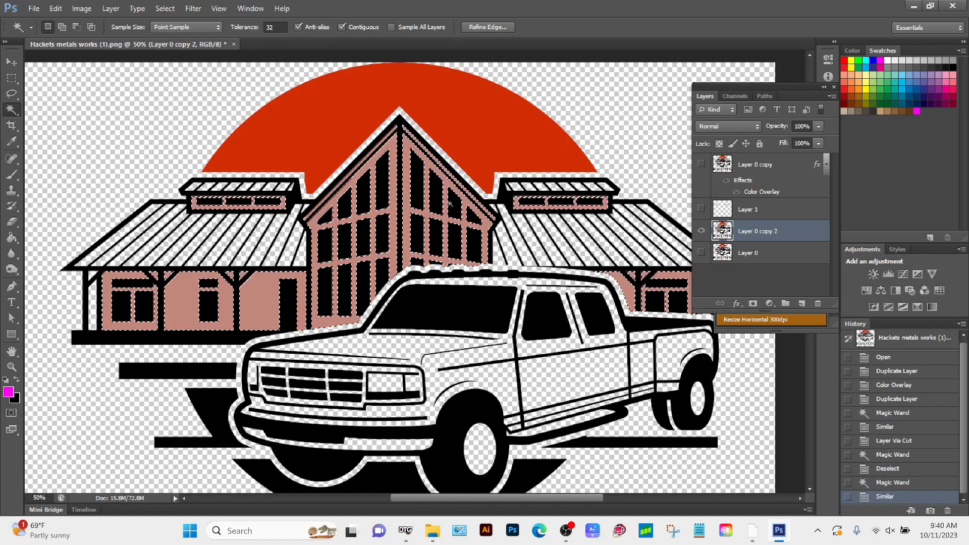
pyautogui.press('Delete')
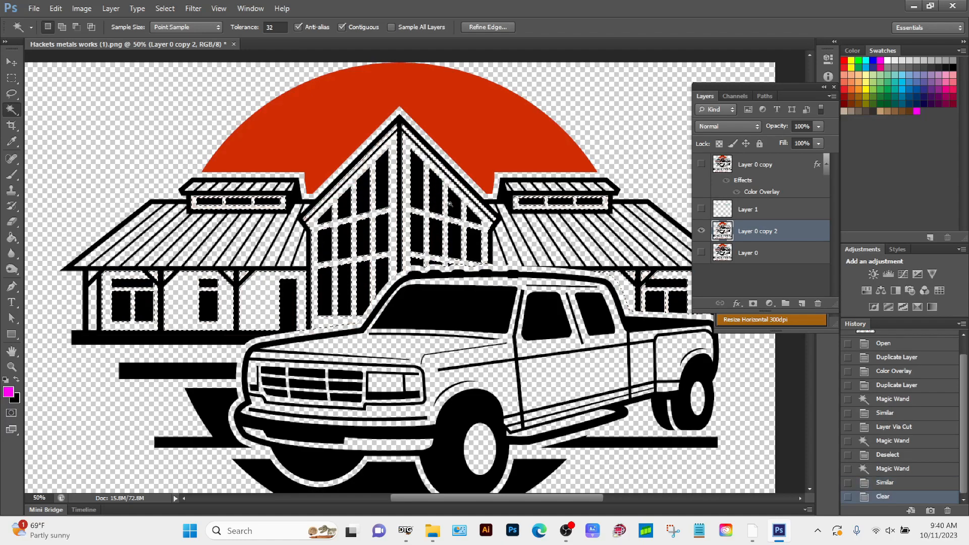
pyautogui.hotkey('ctrl', 'd')
pyautogui.moveTo(396, 285); pyautogui.dragTo(358, 83)
pyautogui.moveTo(388, 376)
pyautogui.mouseDown()
pyautogui.moveTo(426, 225)
pyautogui.moveTo(393, 380)
pyautogui.mouseUp()
pyautogui.moveTo(373, 211); pyautogui.dragTo(354, 202)
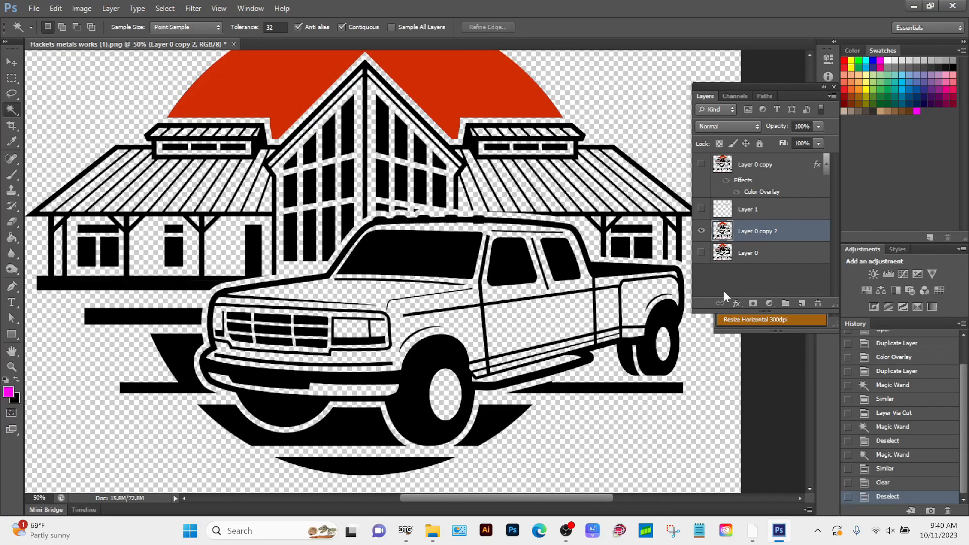
# Duplicate Layer 0 copy 2, hide the source layer, and add a Color Overlay effect to the new copy
pyautogui.moveTo(799, 233); pyautogui.dragTo(802, 303)
pyautogui.click(701, 252)
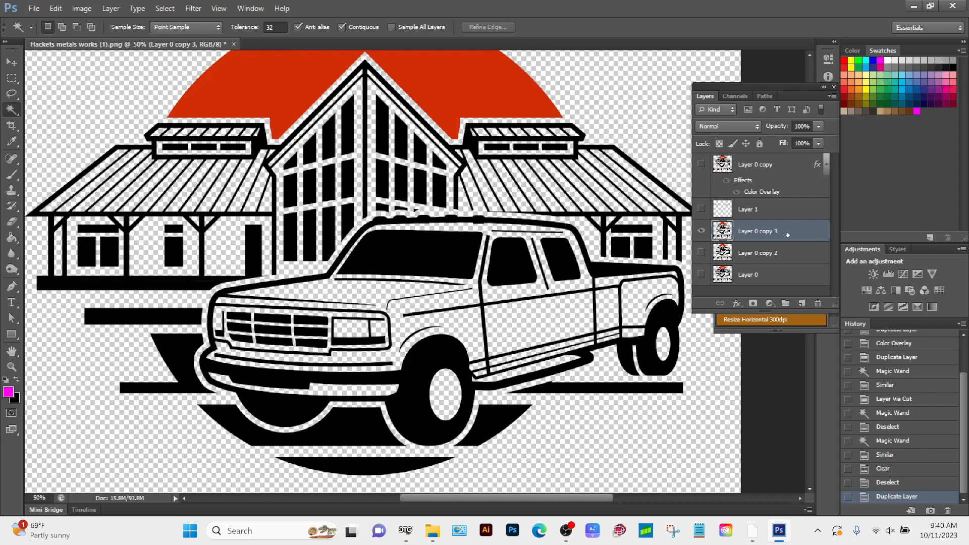
pyautogui.doubleClick(794, 230)
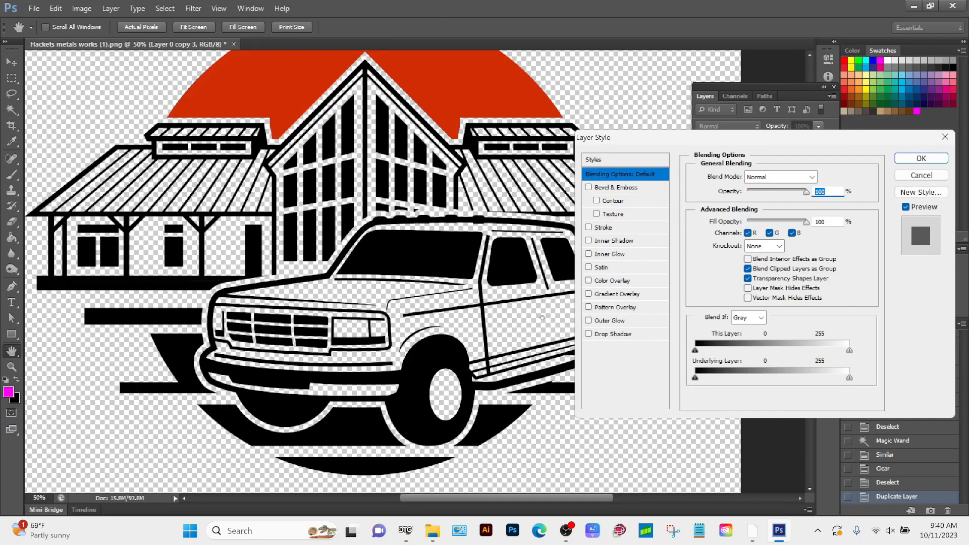
pyautogui.click(608, 281)
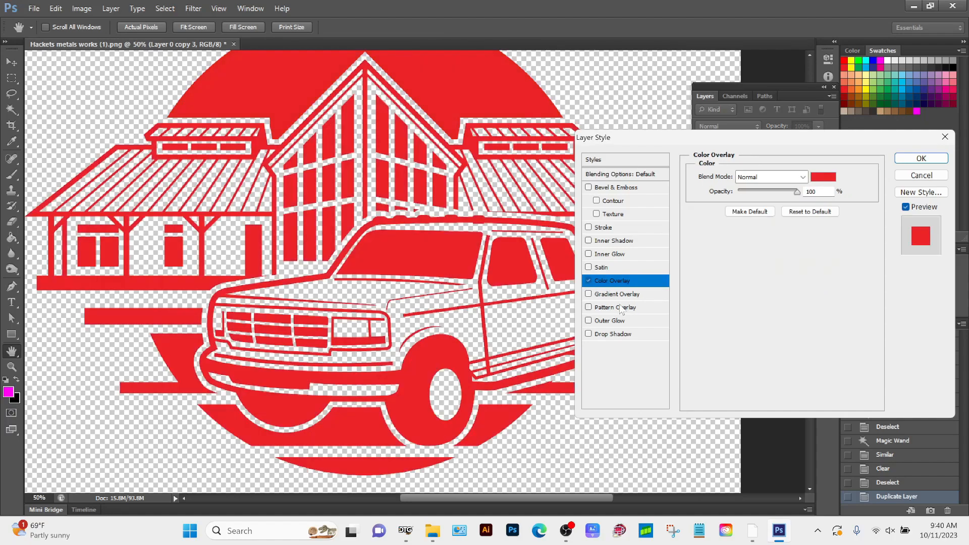
pyautogui.click(823, 177)
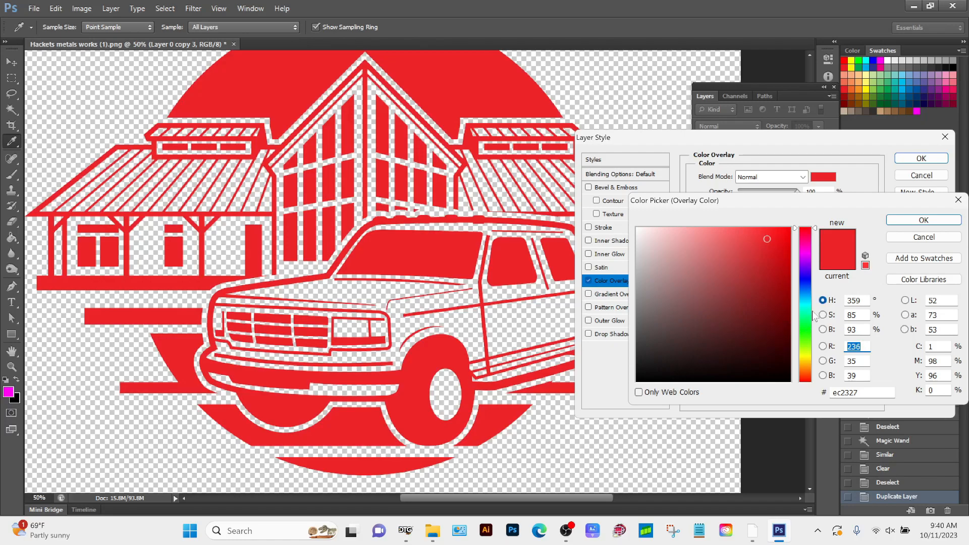
pyautogui.click(923, 279)
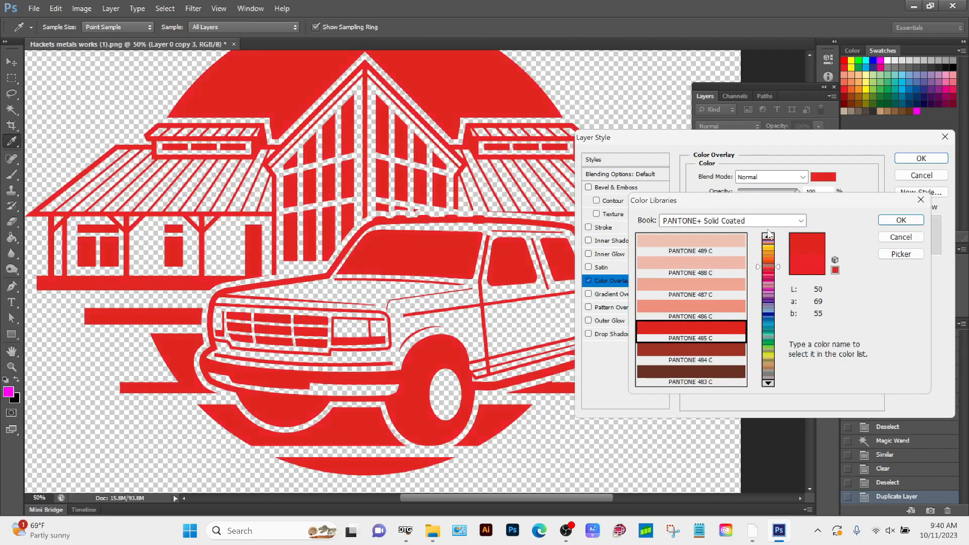
pyautogui.click(781, 221)
pyautogui.click(782, 222)
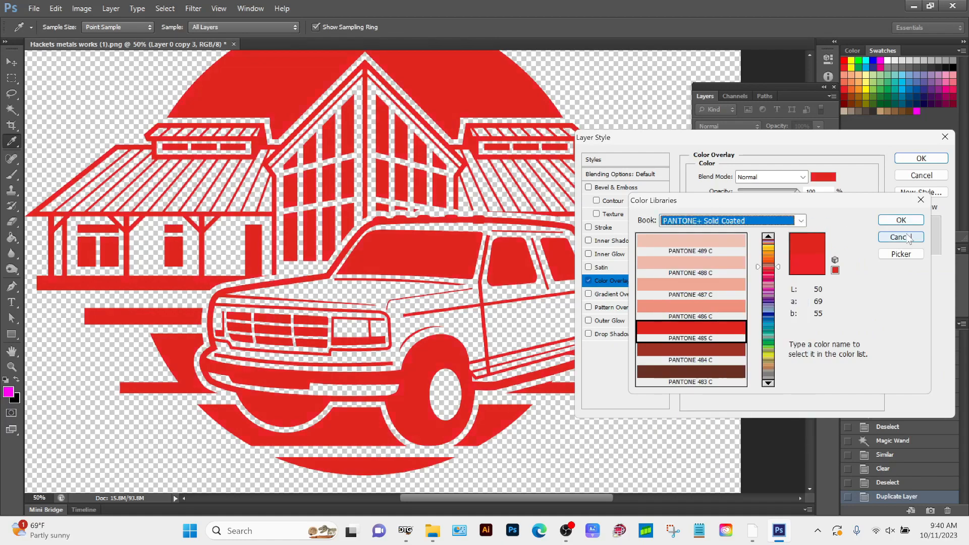
pyautogui.click(895, 237)
# Set the Color Overlay of Layer 0 copy 3 to bright magenta ff25ed and apply the layer style
pyautogui.click(828, 179)
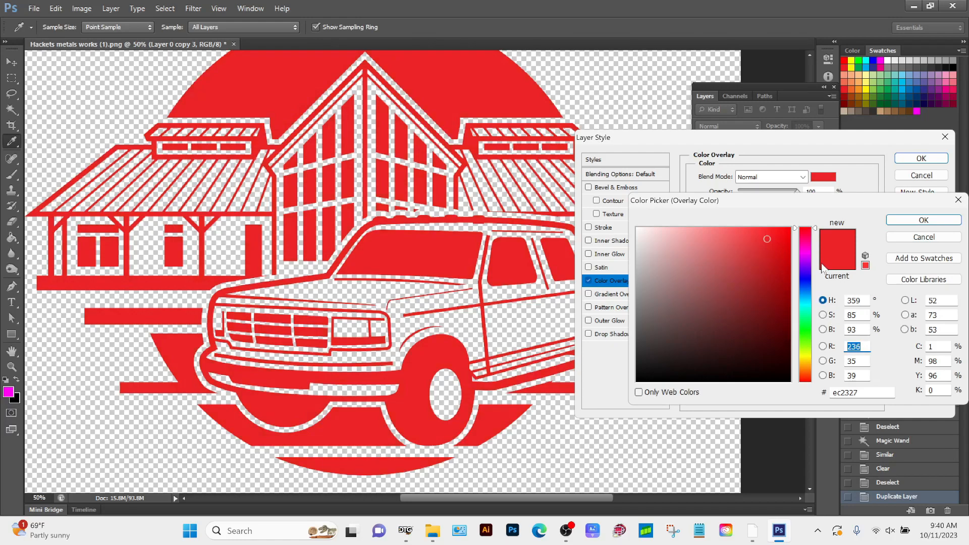
pyautogui.moveTo(816, 248); pyautogui.dragTo(808, 255)
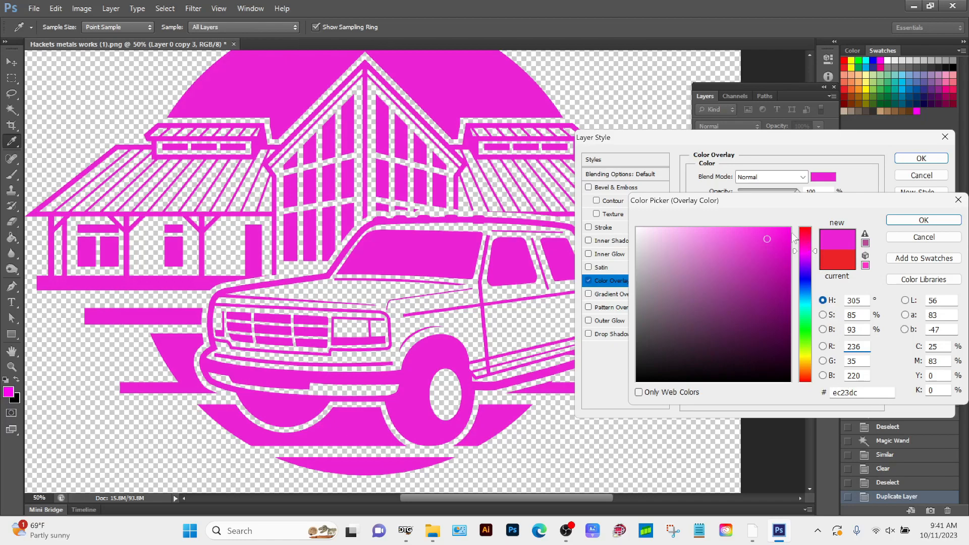
pyautogui.moveTo(768, 237)
pyautogui.mouseDown()
pyautogui.moveTo(790, 228)
pyautogui.moveTo(768, 228)
pyautogui.mouseUp()
pyautogui.click(924, 218)
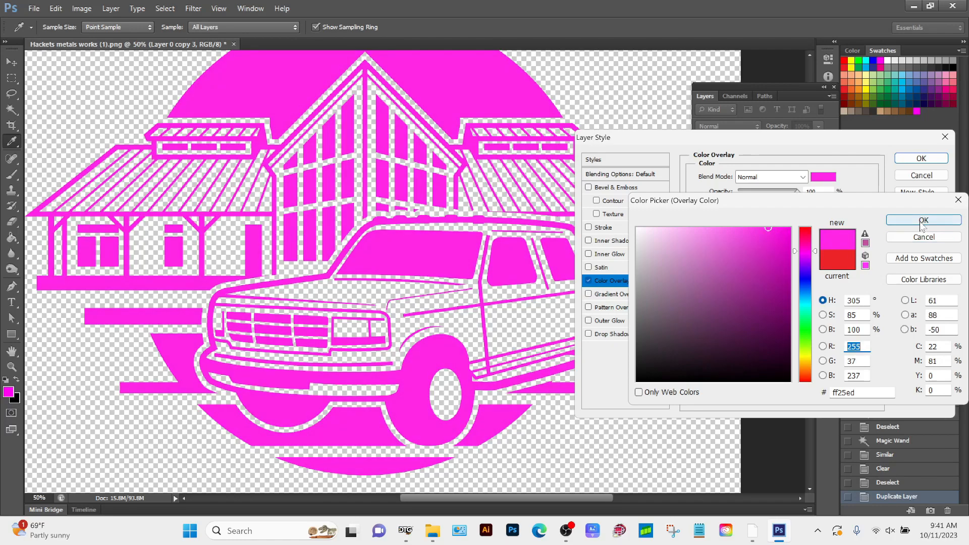
pyautogui.click(921, 159)
pyautogui.press('z')
pyautogui.keyDown('alt'); pyautogui.click(599, 296); pyautogui.keyUp('alt')
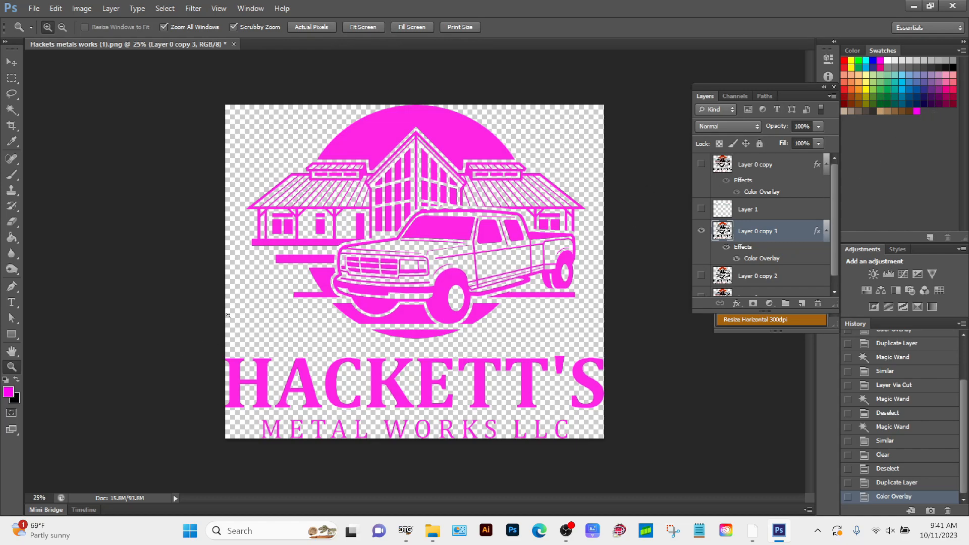
# Save the document in the MASTERY CLASS folder as a layered Photoshop file named Hackets metals works PINK OUT
pyautogui.click(33, 9)
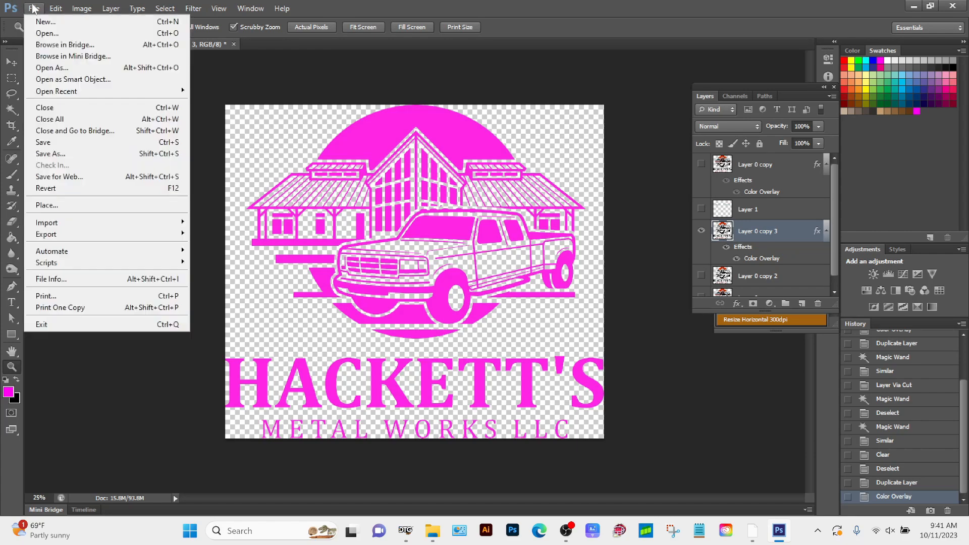
pyautogui.click(51, 153)
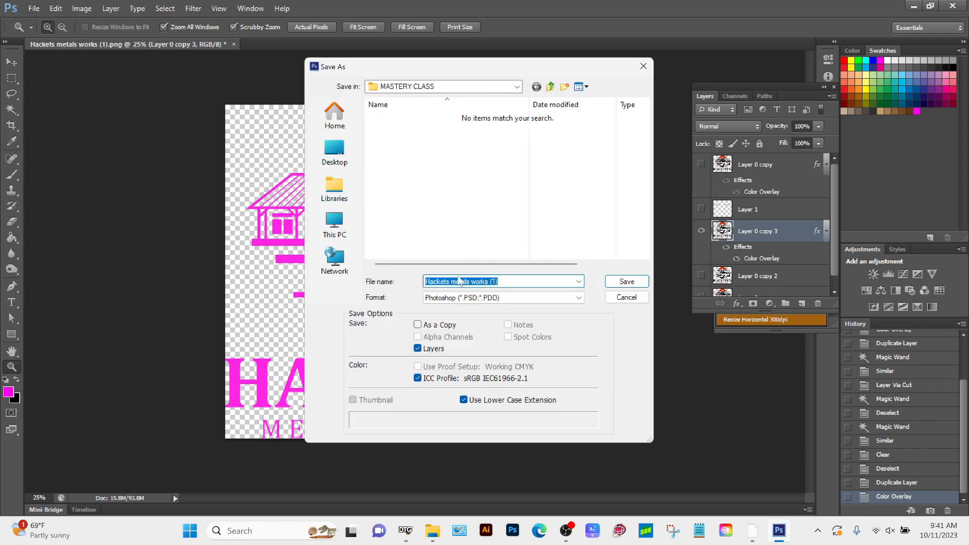
pyautogui.click(509, 282)
pyautogui.doubleClick(494, 282)
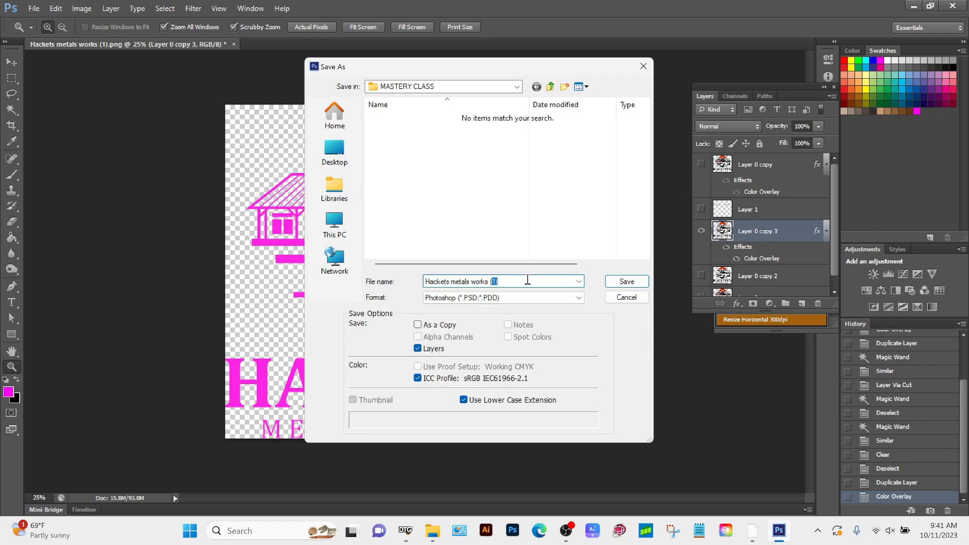
pyautogui.press('BackSpace')
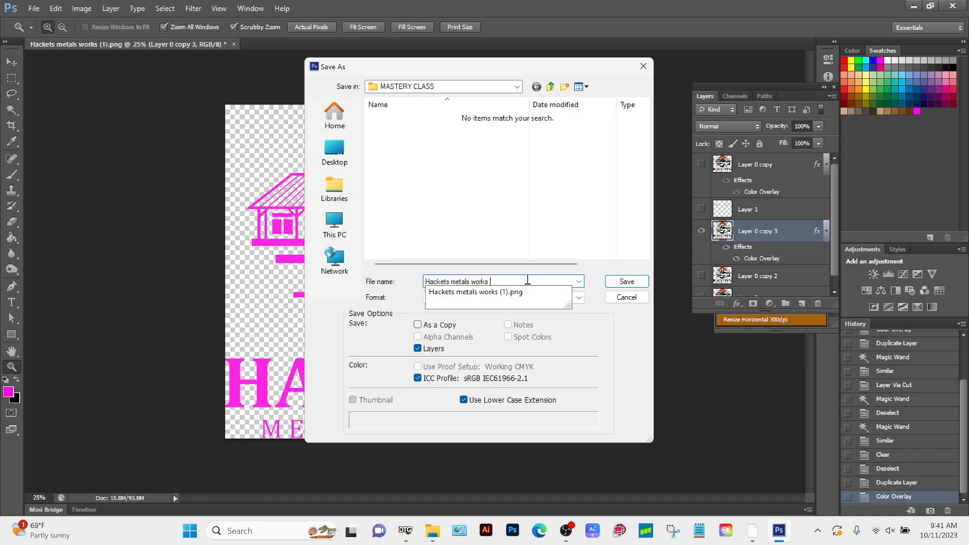
pyautogui.press('capslock')
pyautogui.write('PINK OUT')
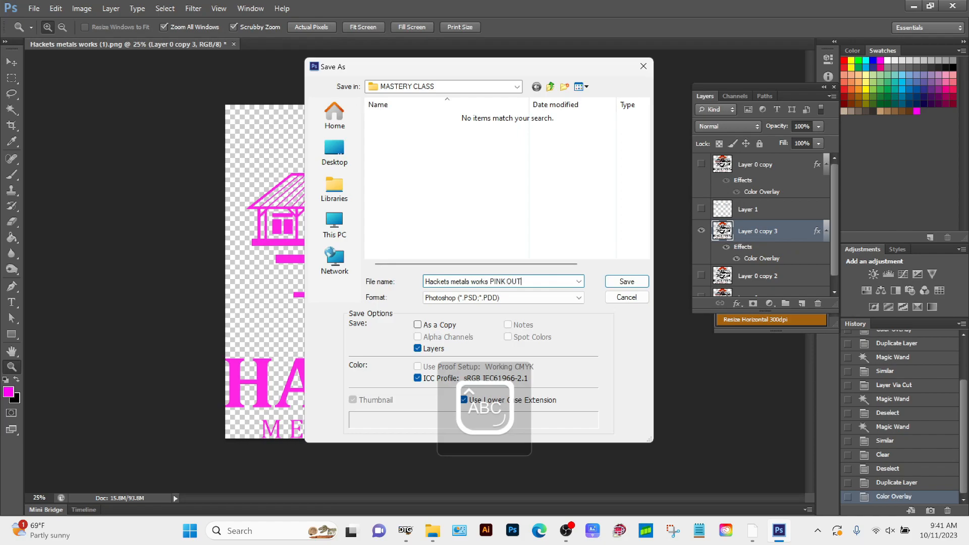
pyautogui.click(617, 282)
pyautogui.click(600, 154)
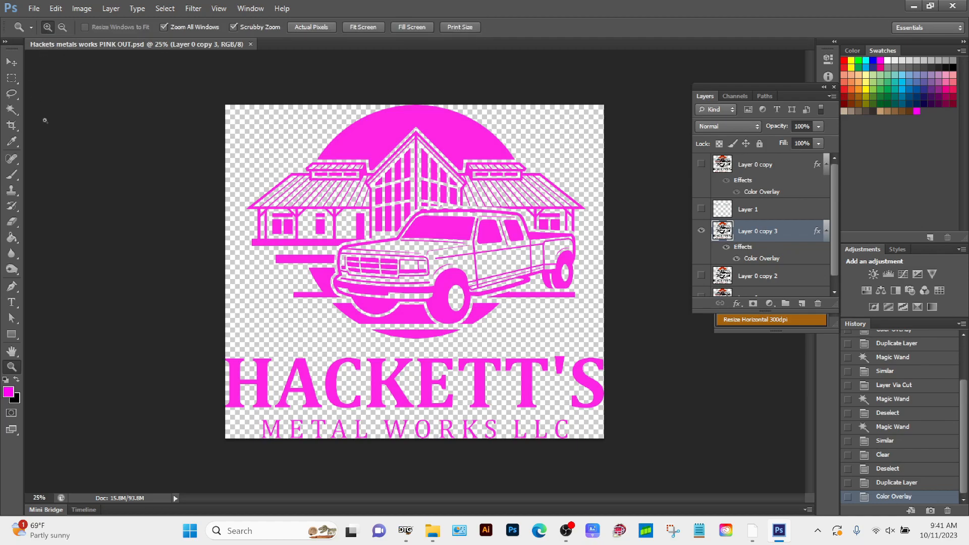
# Save a PNG copy named Hackets metals works PINK OUT.png with Smallest / Slow compression and no interlacing
pyautogui.click(34, 9)
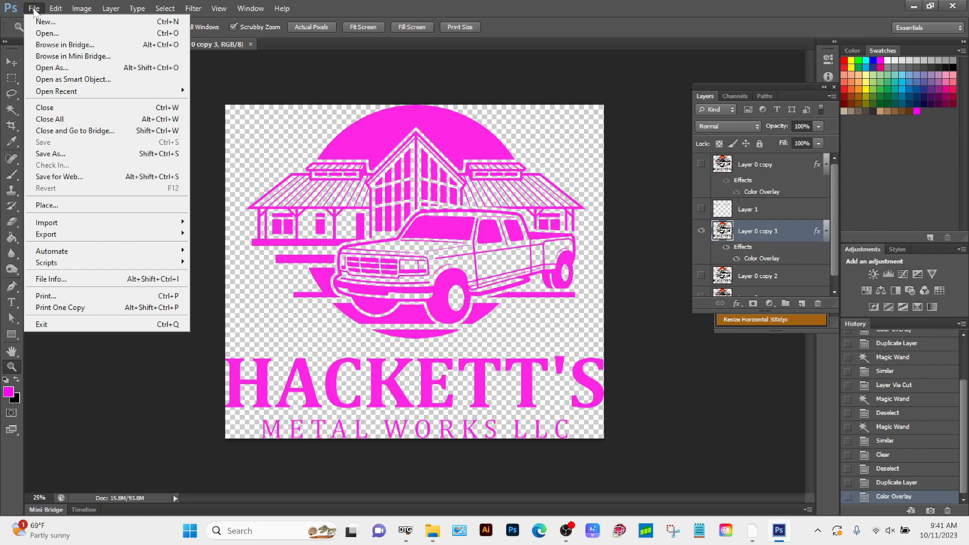
pyautogui.moveTo(60, 237)
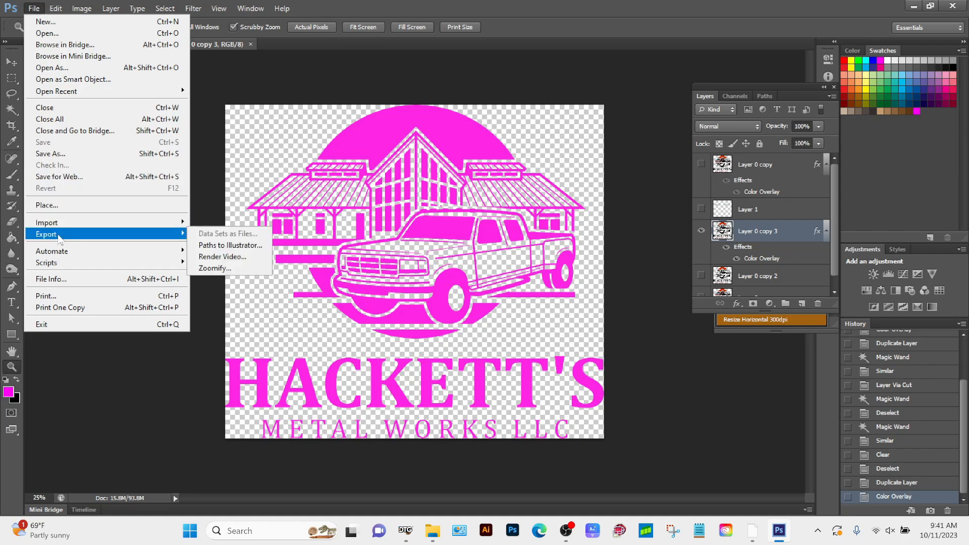
pyautogui.click(50, 154)
pyautogui.click(449, 298)
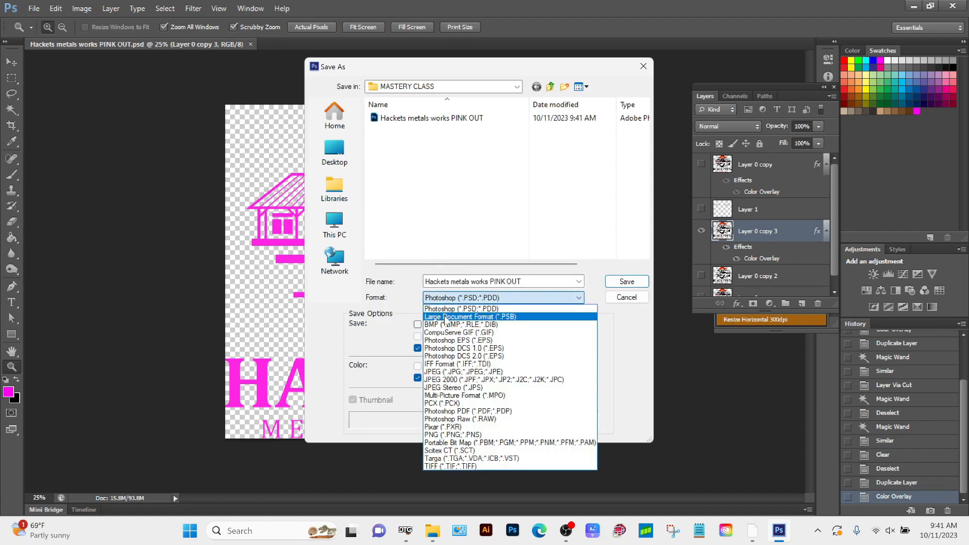
pyautogui.click(453, 434)
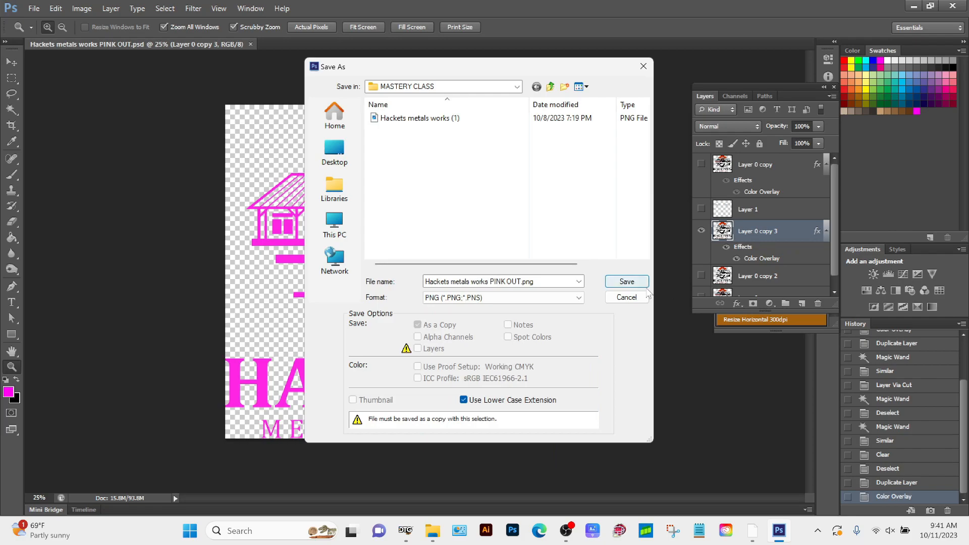
pyautogui.click(626, 281)
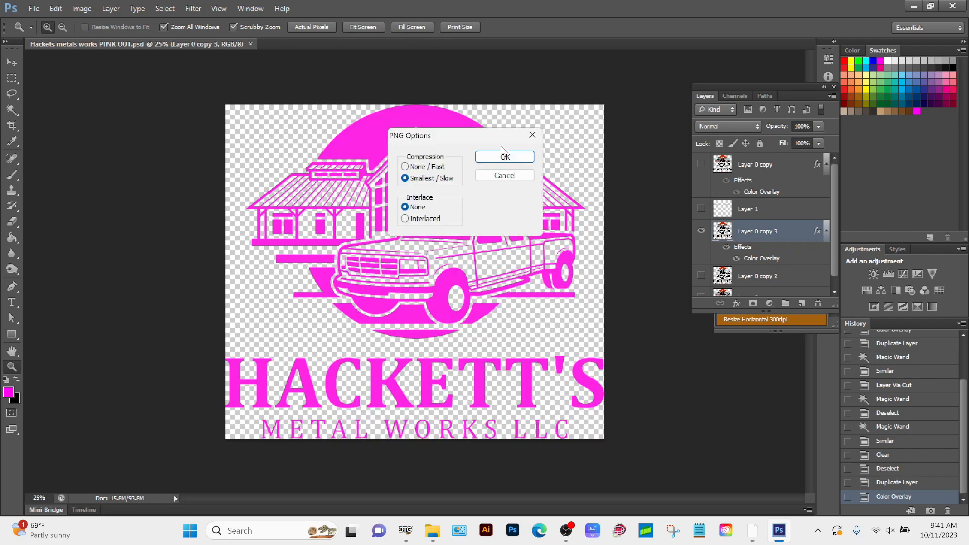
pyautogui.click(502, 155)
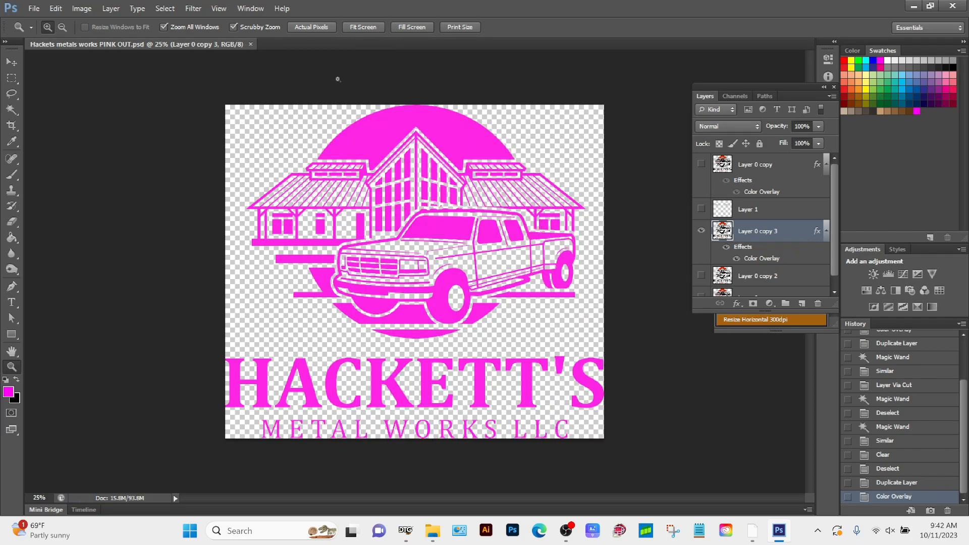